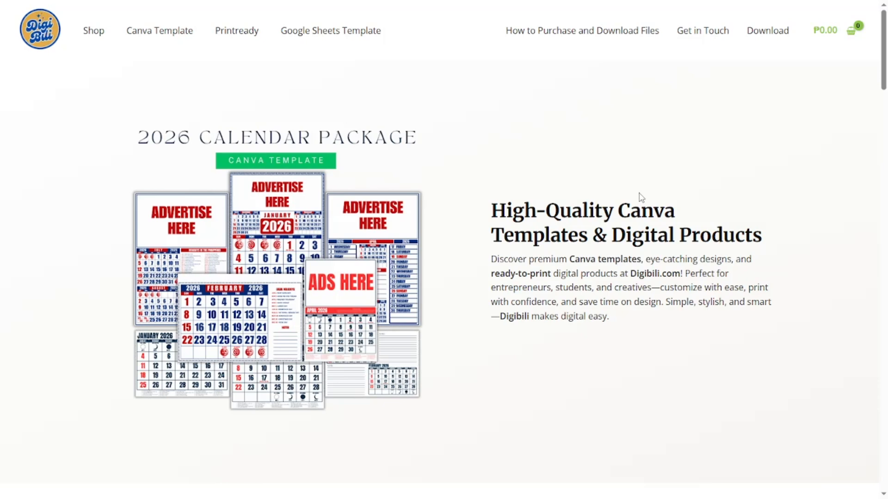
- Browse the Best Selling Products section of the Digibili home page
scroll(581, 180, "down", 5)
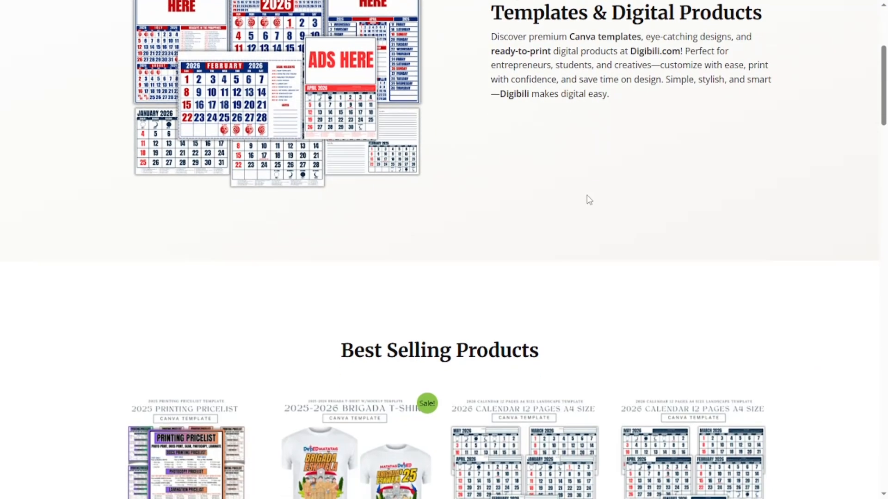
scroll(596, 206, "down", 3)
scroll(569, 198, "down", 1)
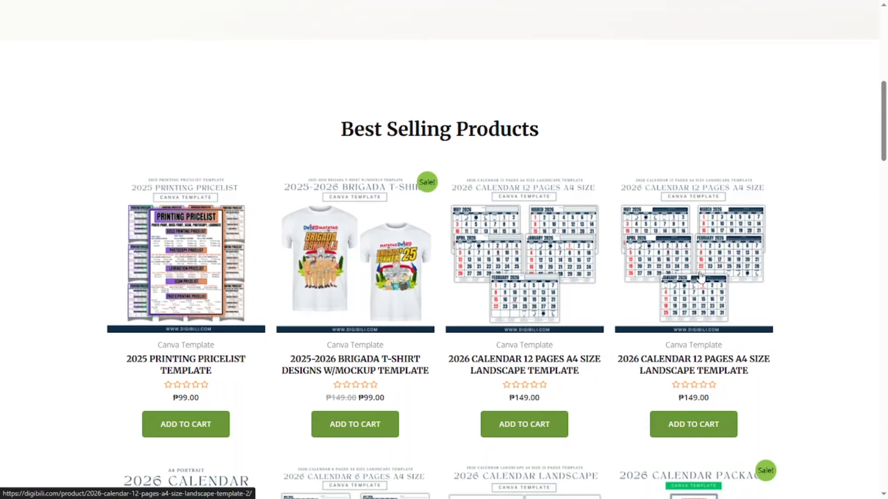
scroll(698, 276, "down", 2)
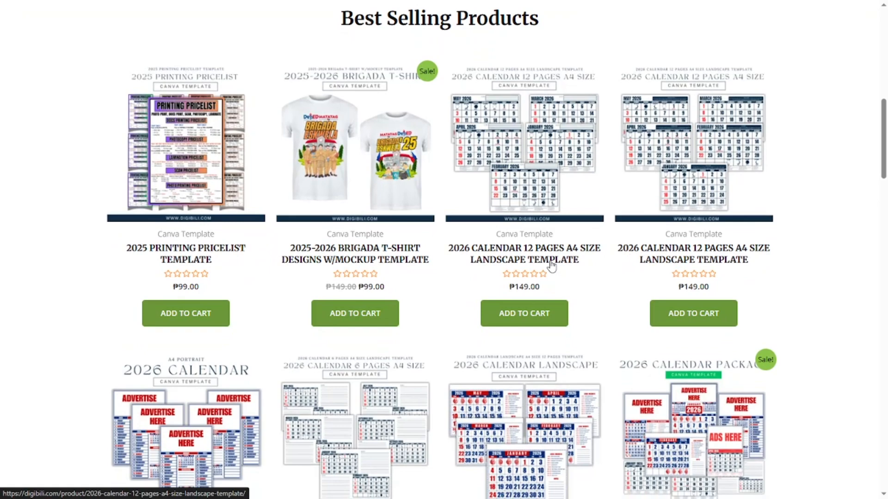
scroll(480, 265, "down", 1)
scroll(481, 264, "down", 2)
scroll(531, 259, "up", 3)
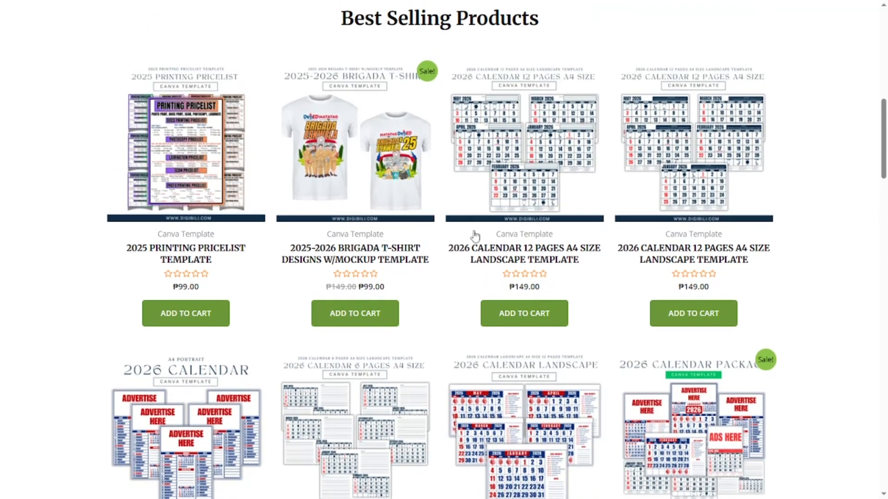
scroll(420, 194, "down", 3)
scroll(466, 171, "up", 3)
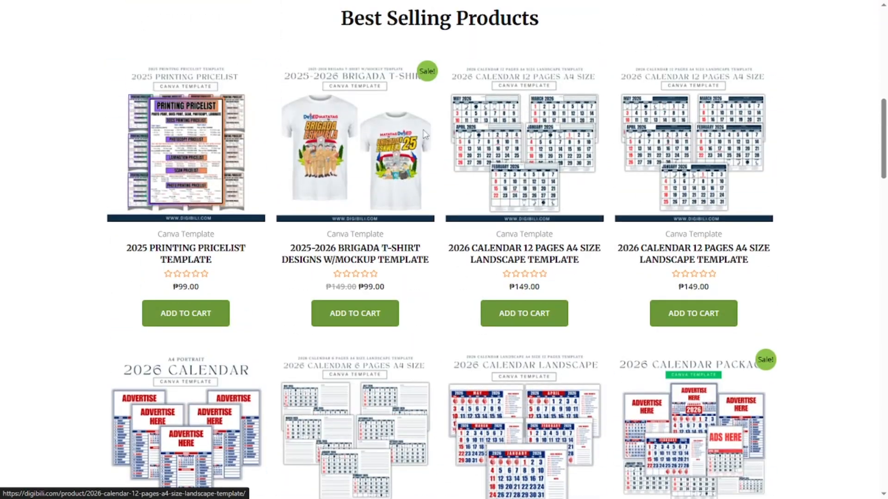
scroll(489, 242, "down", 4)
scroll(489, 242, "down", 7)
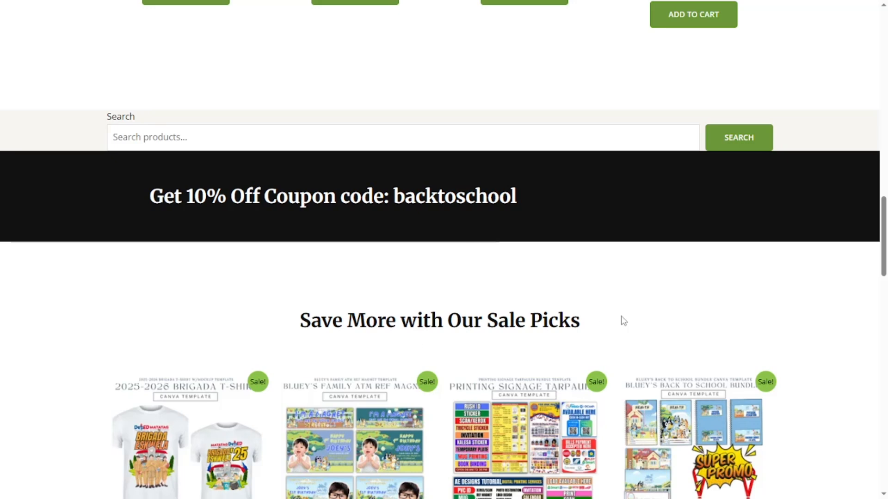
- Look through the sale picks and the rest of the home page down to the footer
scroll(621, 319, "down", 2)
scroll(354, 339, "down", 1)
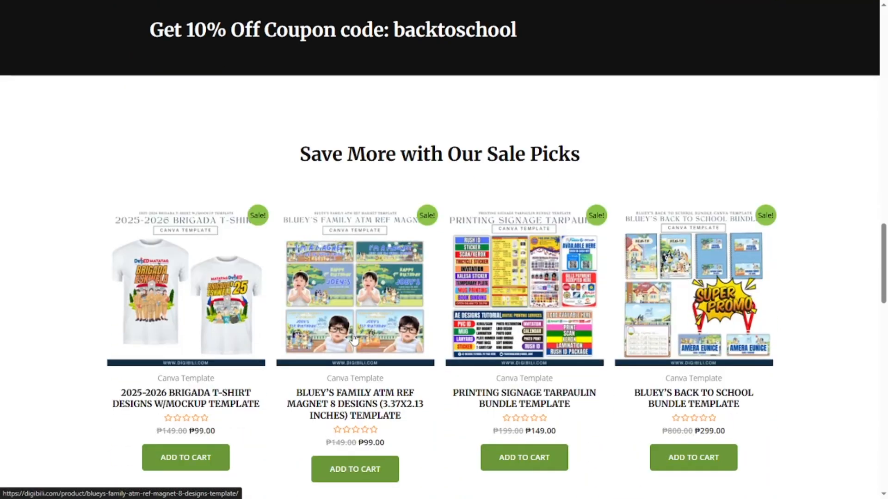
scroll(462, 345, "down", 2)
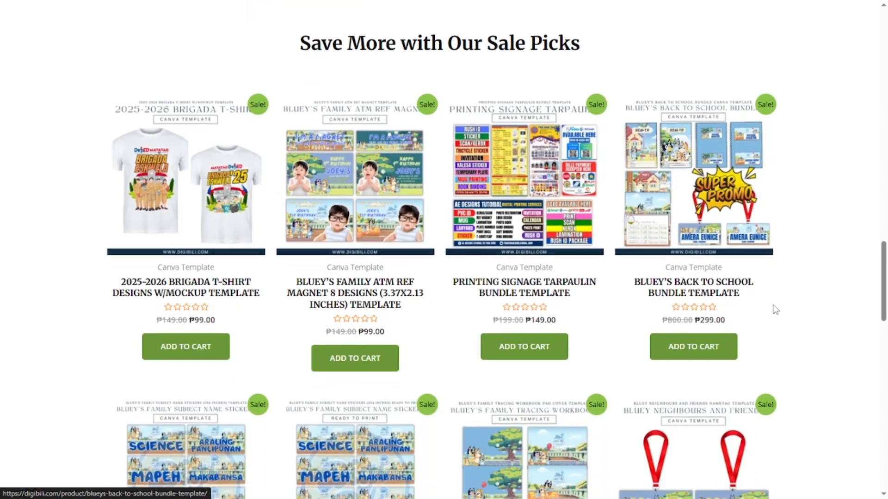
scroll(740, 301, "down", 2)
scroll(706, 296, "up", 5)
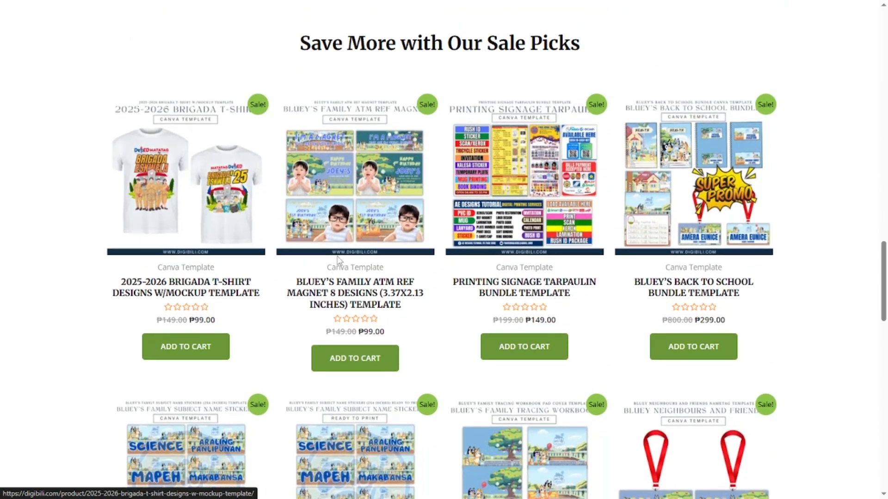
scroll(514, 267, "up", 1)
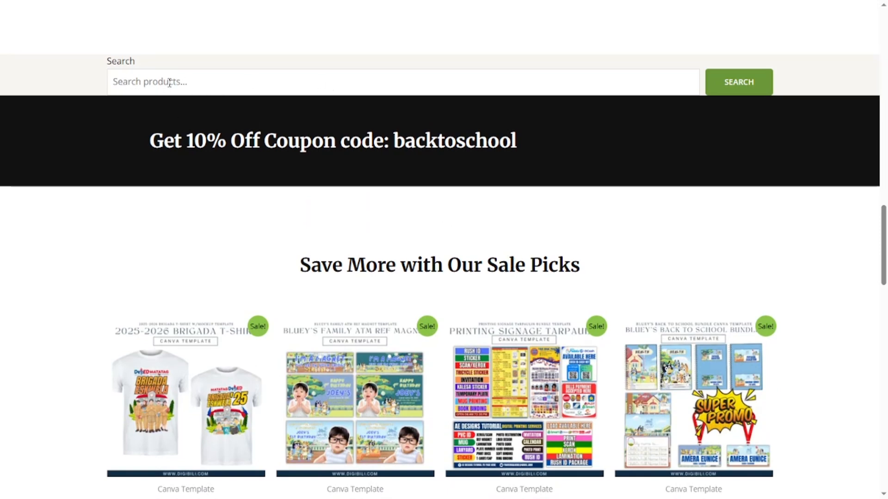
scroll(367, 263, "down", 2)
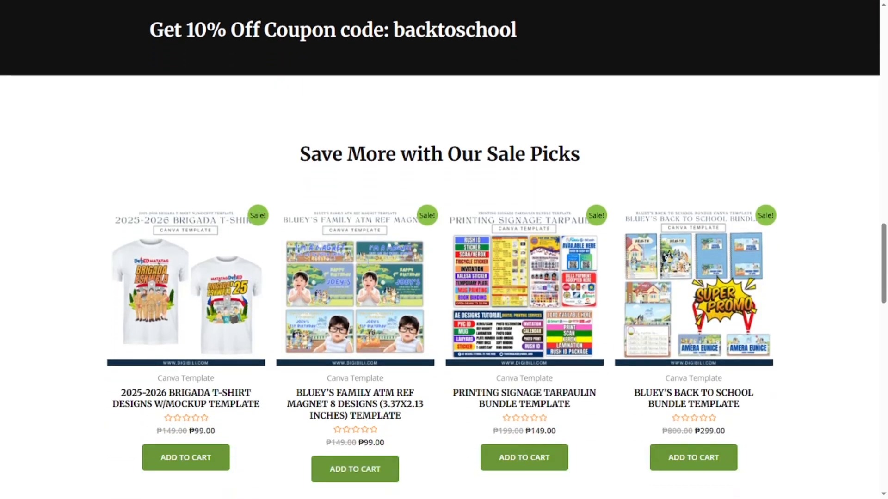
scroll(368, 268, "down", 2)
scroll(368, 269, "down", 20)
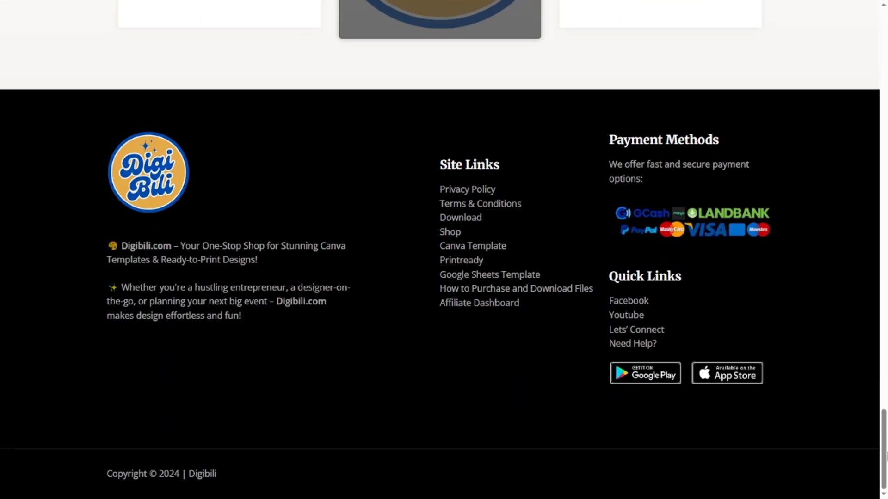
left_click_drag(885, 458, 885, 303)
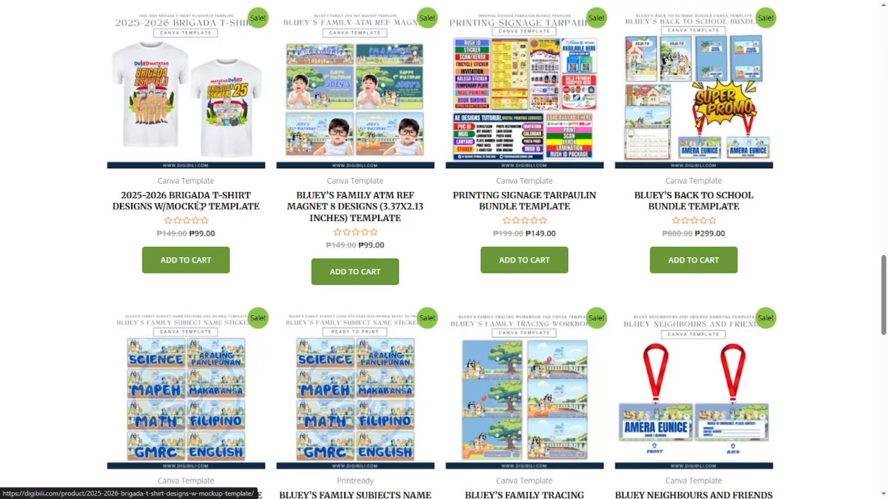
- Add the 2025-2026 Brigada T-Shirt Designs w/Mockup Template to the cart and proceed to checkout
left_click(199, 206)
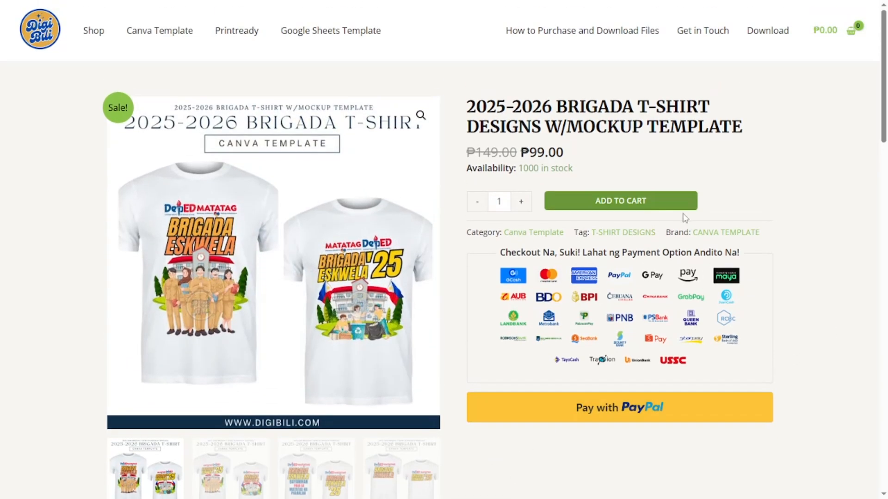
left_click(645, 203)
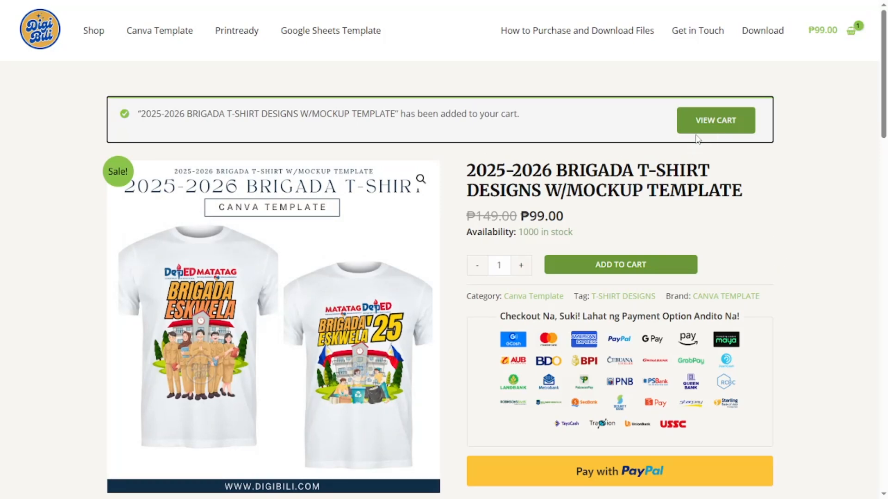
left_click(716, 120)
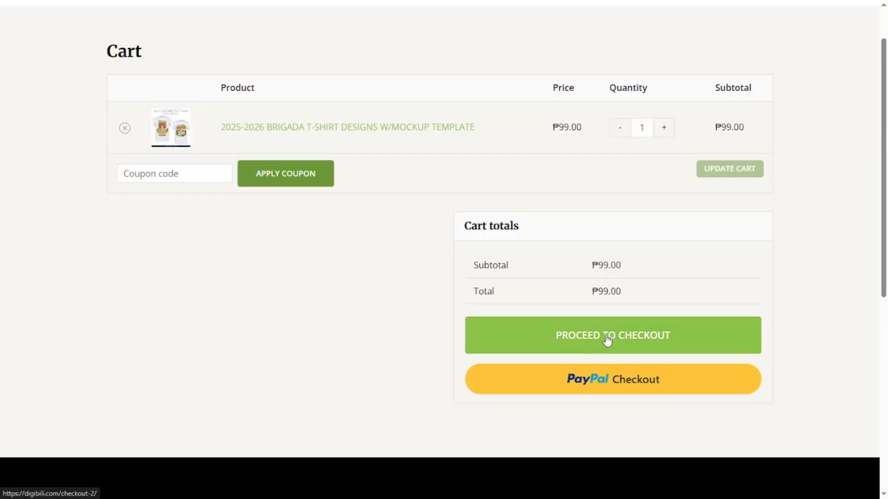
left_click(607, 340)
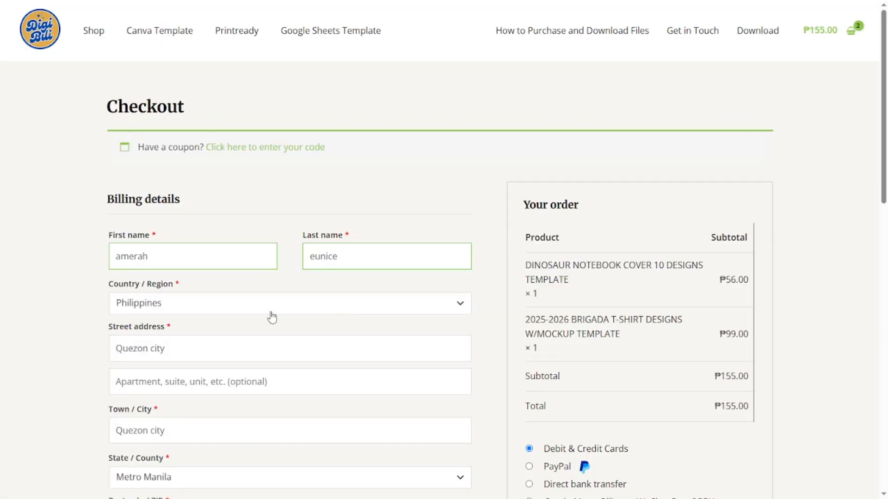
- Examine the billing details form, the order summary and the available payment methods on the checkout page
scroll(167, 235, "down", 1)
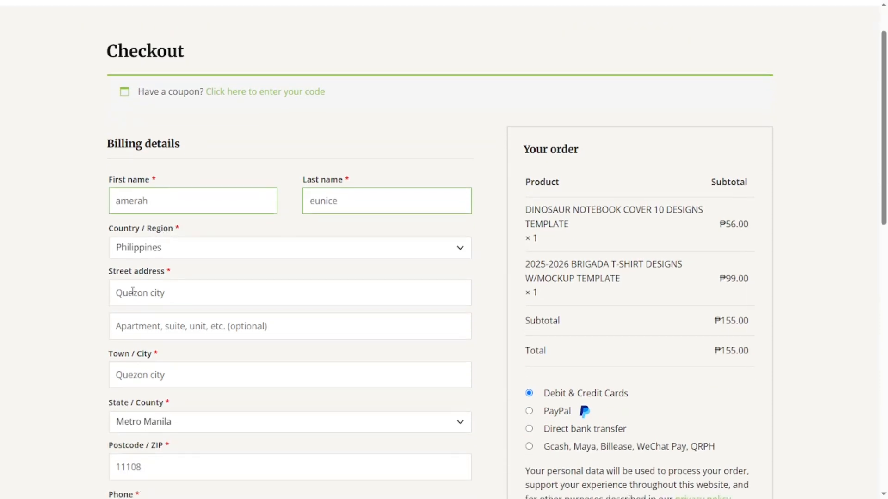
scroll(133, 292, "up", 1)
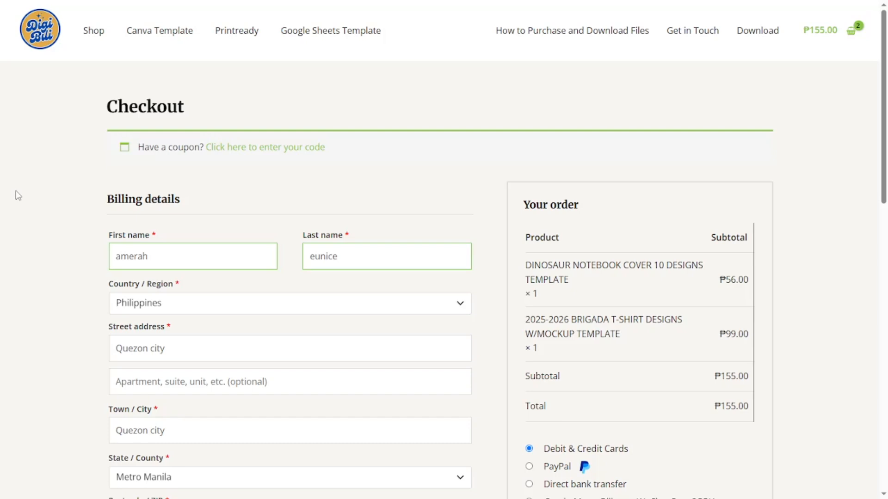
scroll(69, 254, "down", 1)
scroll(55, 256, "down", 2)
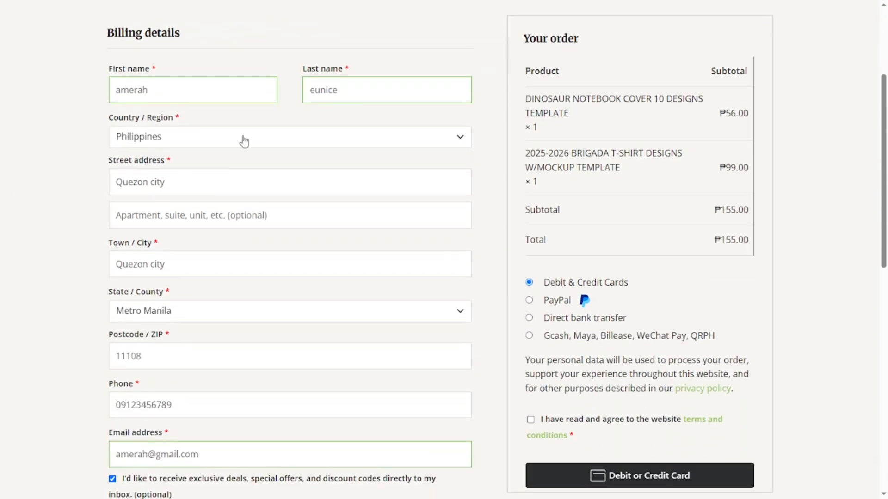
scroll(169, 211, "down", 1)
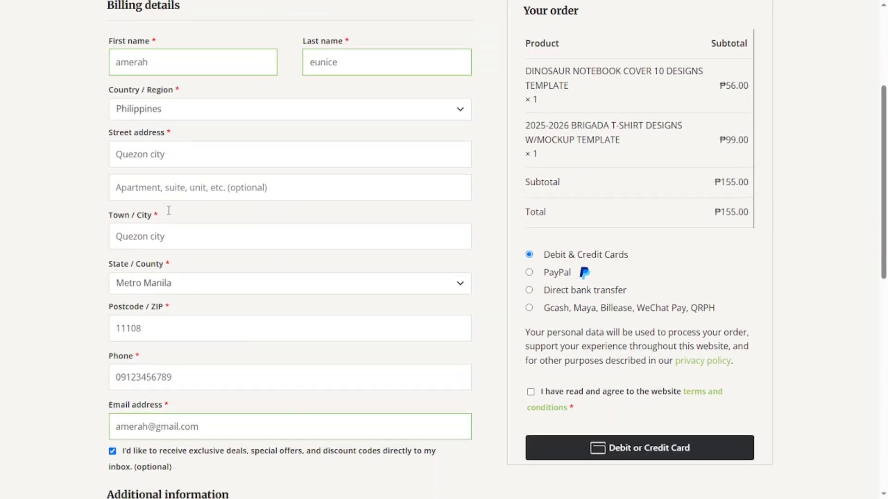
scroll(157, 166, "down", 1)
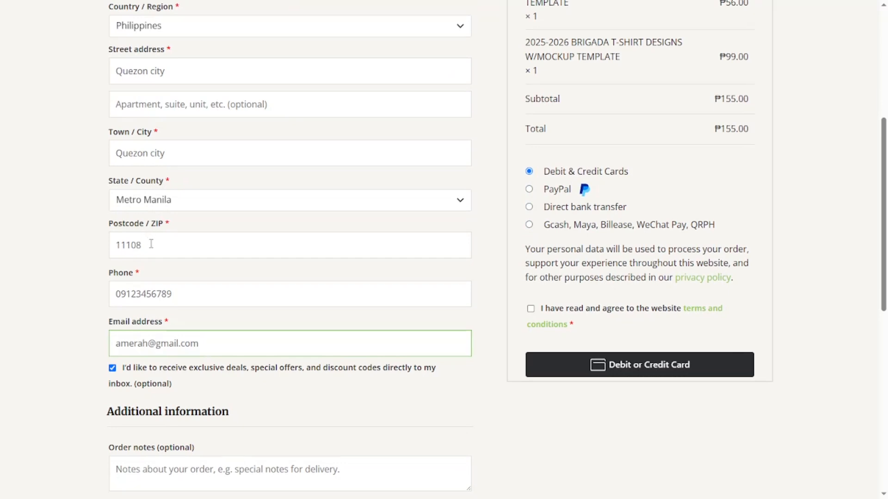
scroll(67, 319, "down", 1)
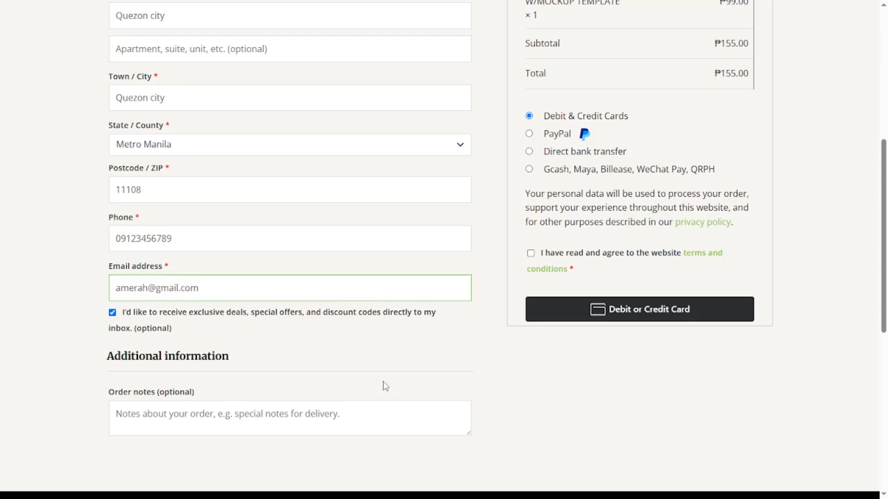
scroll(385, 386, "up", 6)
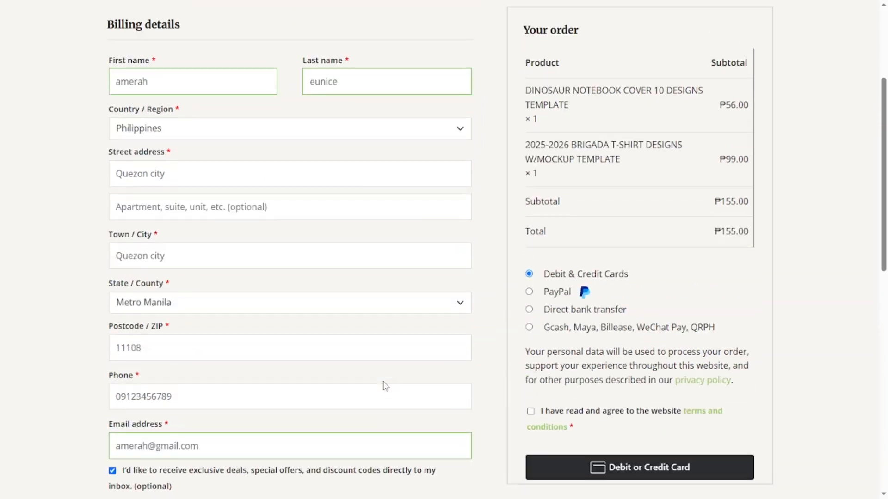
scroll(593, 264, "down", 2)
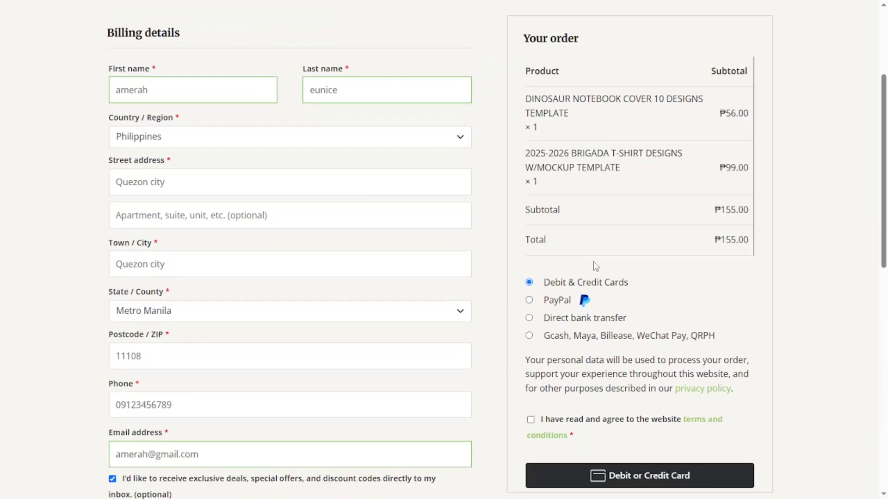
scroll(593, 265, "up", 2)
- Agree to the website terms, view the PayPal and direct bank transfer options, and choose Gcash, Maya, Billease, WeChat Pay, QRPH as payment method
scroll(594, 261, "down", 4)
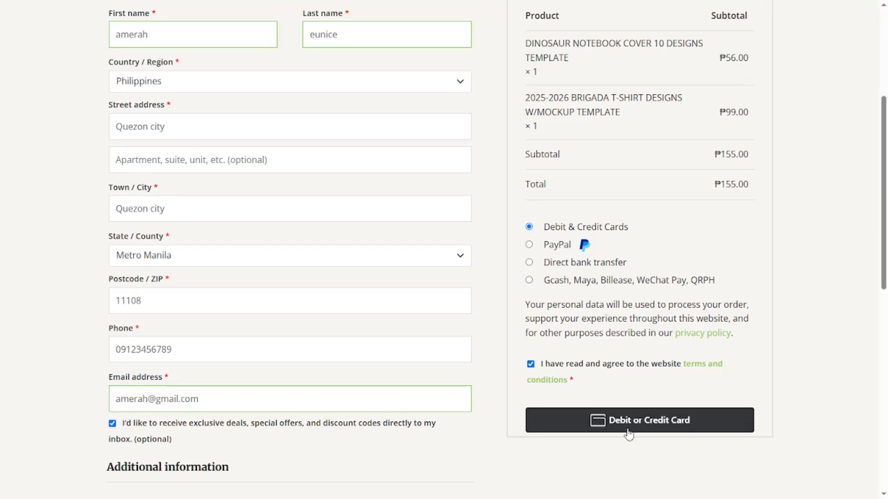
left_click(529, 245)
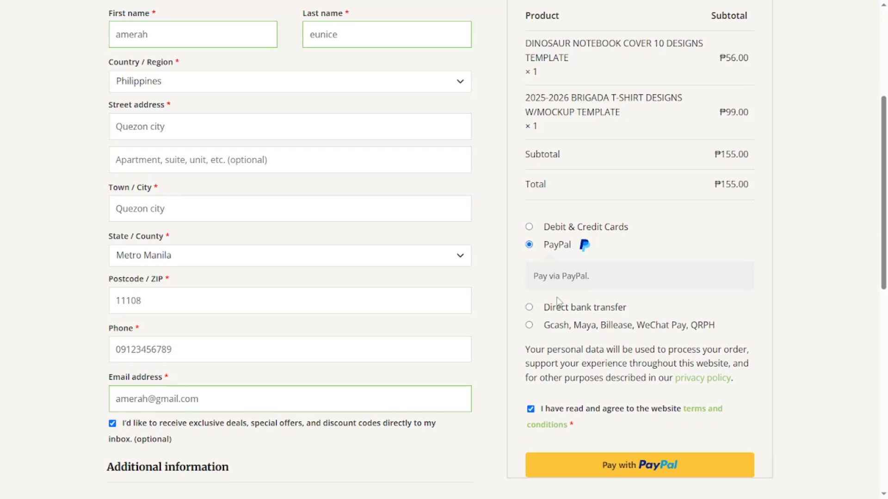
left_click(529, 307)
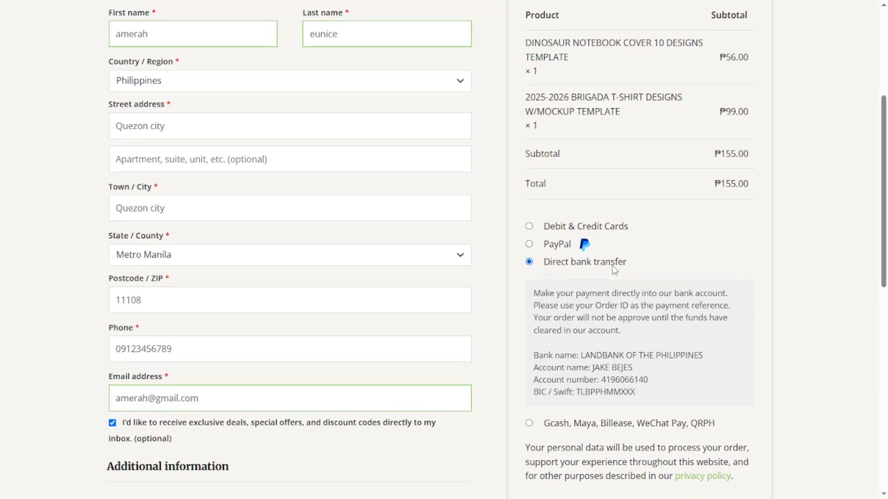
scroll(614, 270, "down", 1)
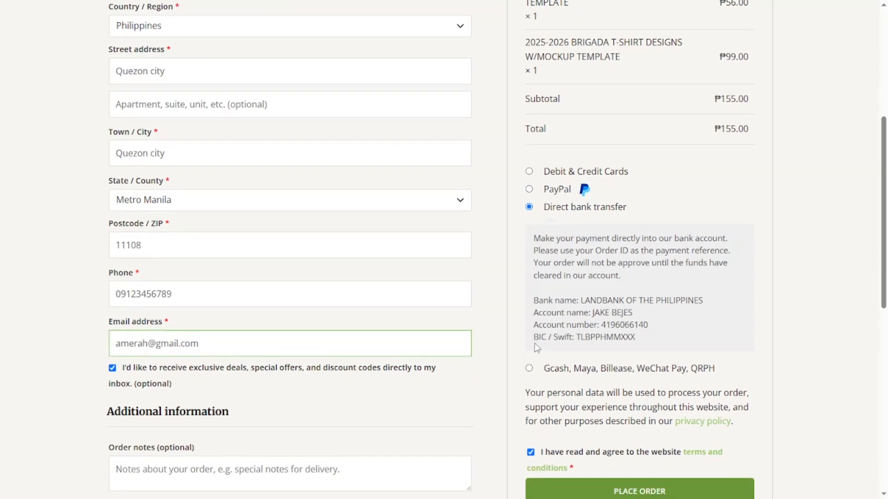
left_click(529, 370)
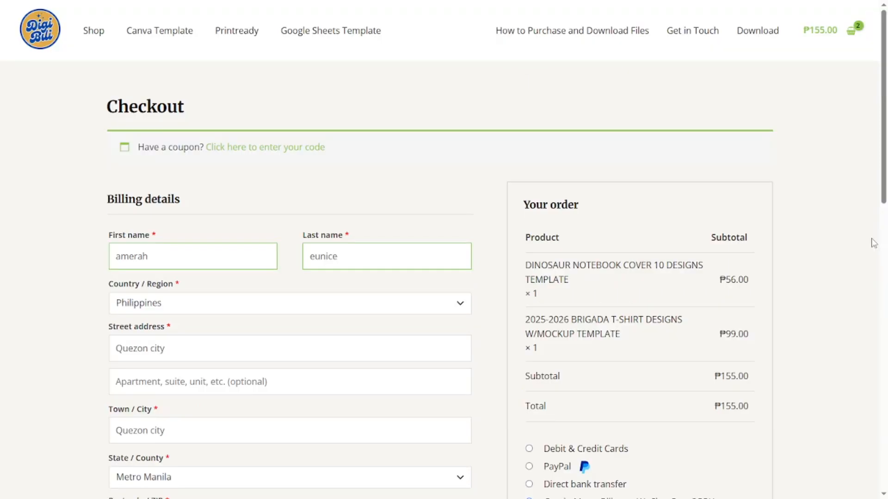
- Download the purchased Dinosaur Notebook Cover 10 Designs Template from the account's downloads page
left_click(763, 37)
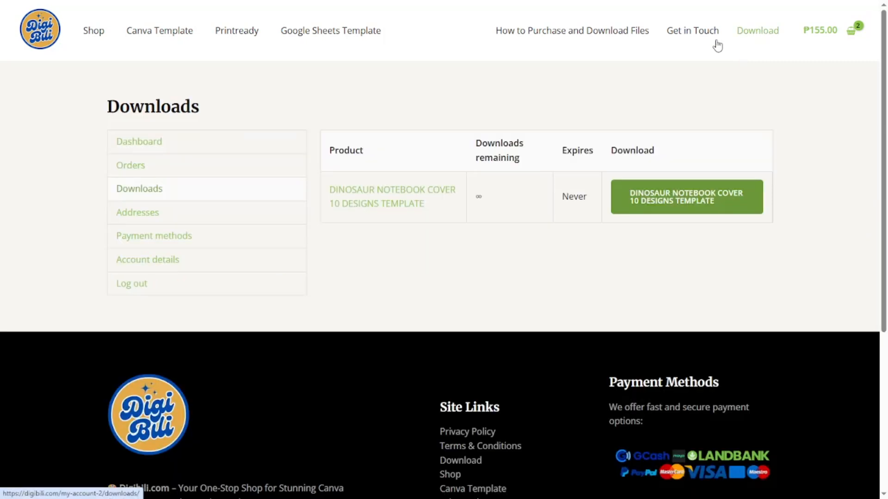
left_click(629, 199)
left_click(660, 211)
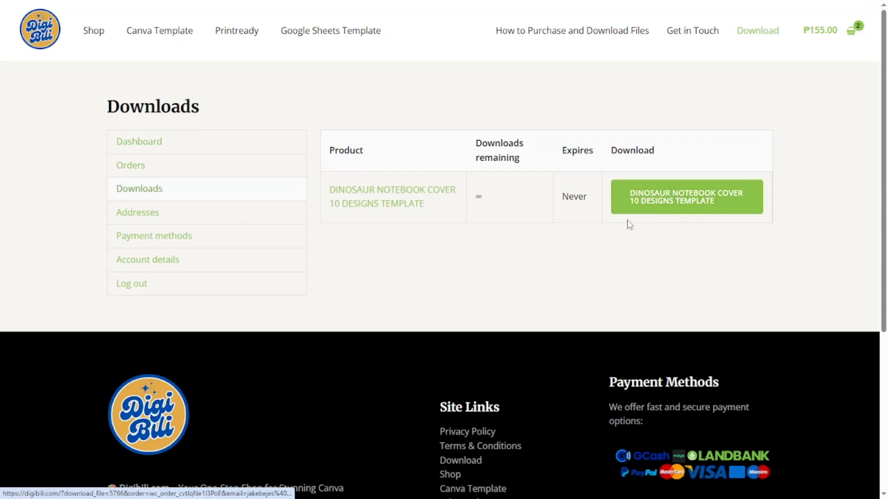
left_click(675, 200)
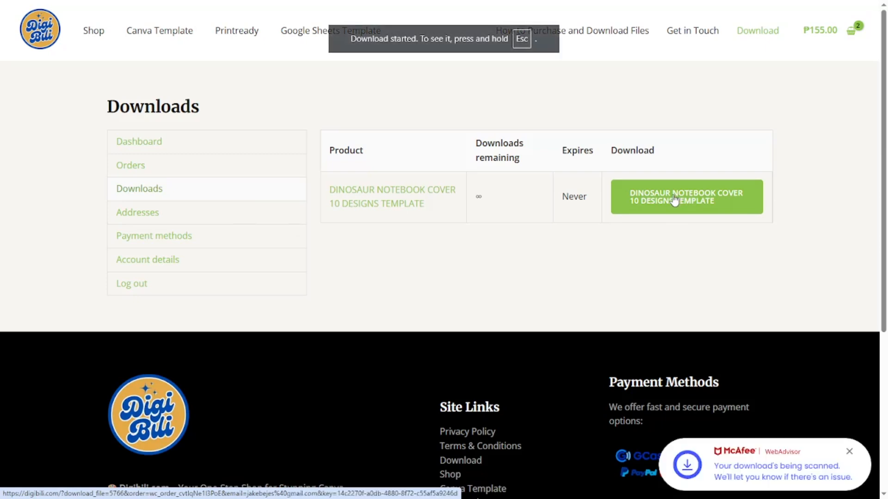